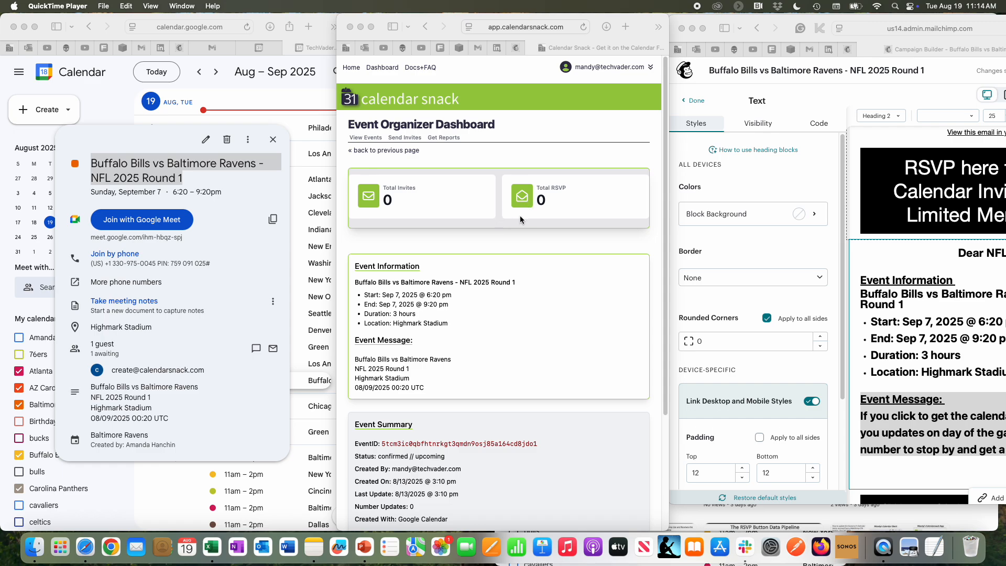
pyautogui.click(684, 122)
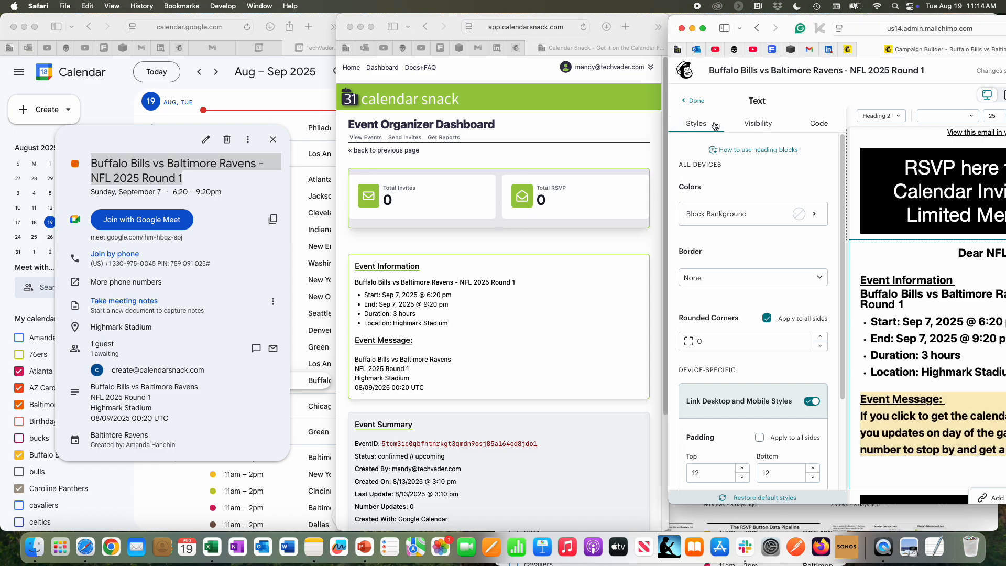
pyautogui.moveTo(748, 19)
pyautogui.mouseDown()
pyautogui.moveTo(405, 31)
pyautogui.moveTo(746, 24)
pyautogui.mouseUp()
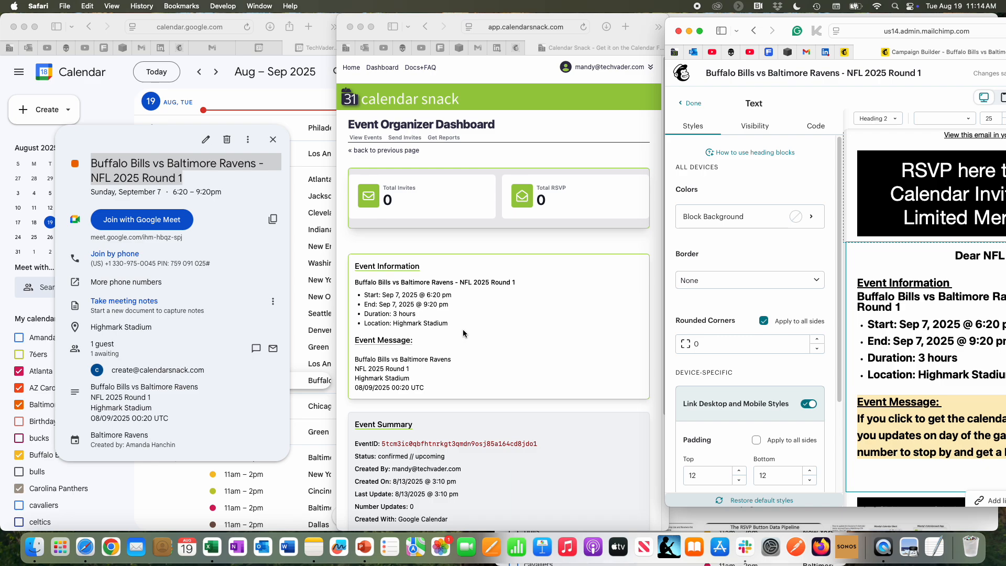
pyautogui.scroll(-3, 399, 382)
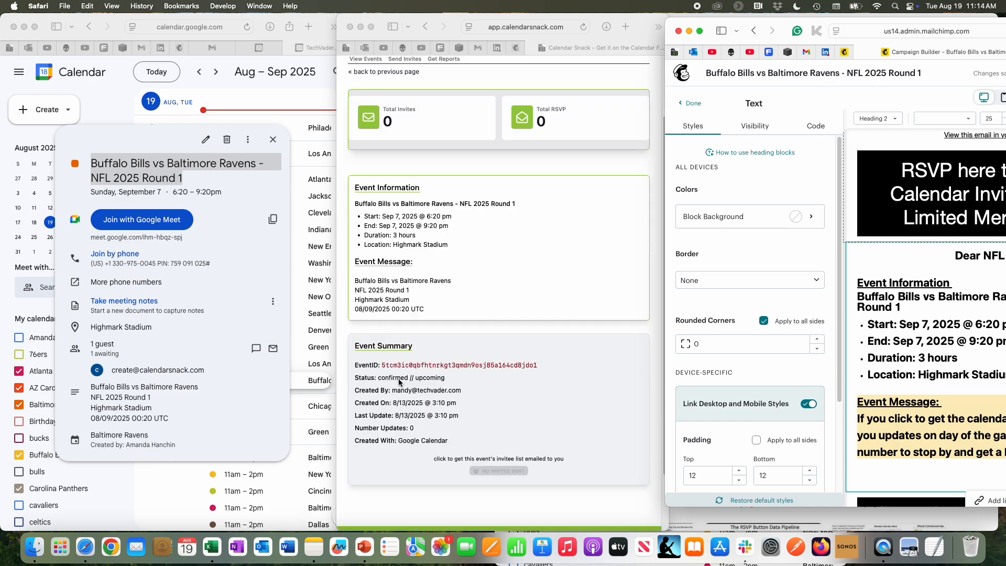
# Open the Buffalo Bills vs Baltimore Ravens calendar event for editing and paste the email's Event Message about the free NFL jersey below its description
pyautogui.click(203, 140)
pyautogui.click(203, 140)
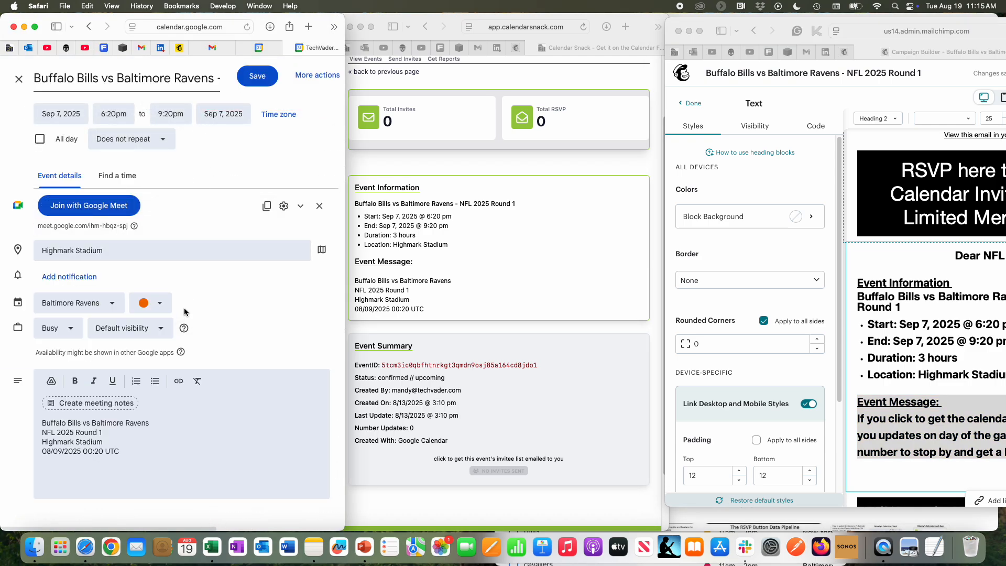
pyautogui.click(148, 450)
pyautogui.press('Return')
pyautogui.press('Return')
pyautogui.press('super+v')
pyautogui.scroll(-1, 177, 502)
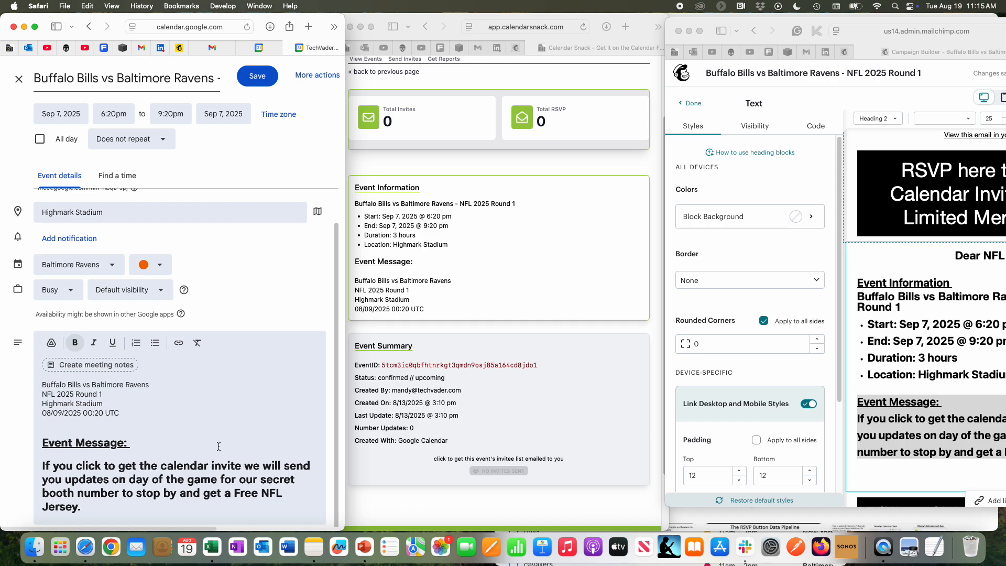
pyautogui.moveTo(784, 25); pyautogui.dragTo(556, 27)
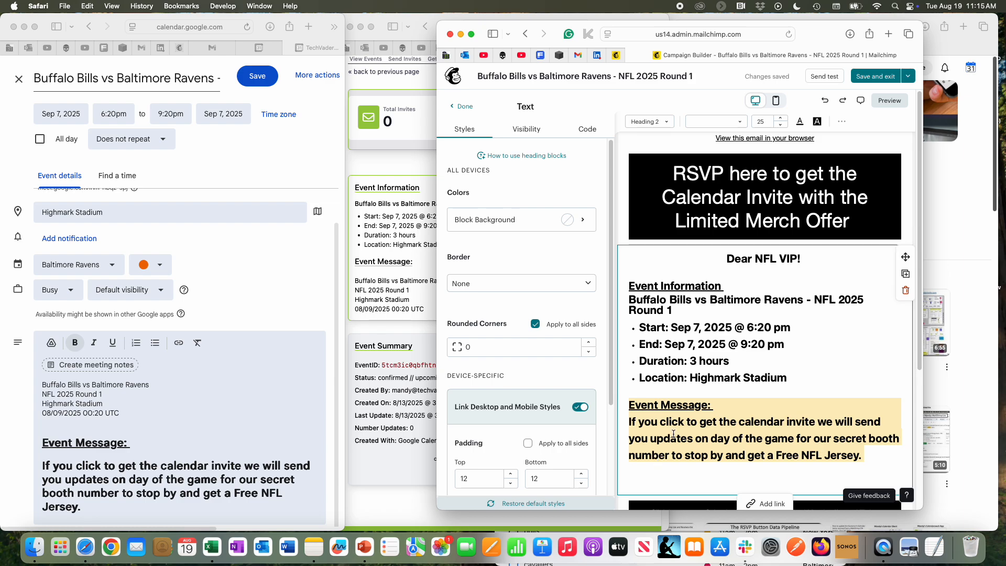
pyautogui.moveTo(555, 33); pyautogui.dragTo(783, 29)
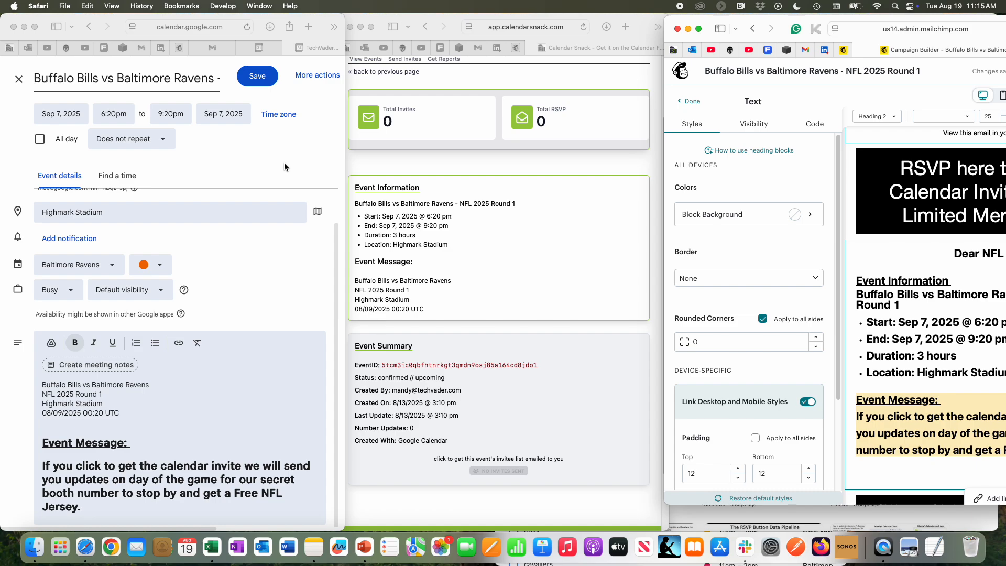
pyautogui.scroll(2, 461, 195)
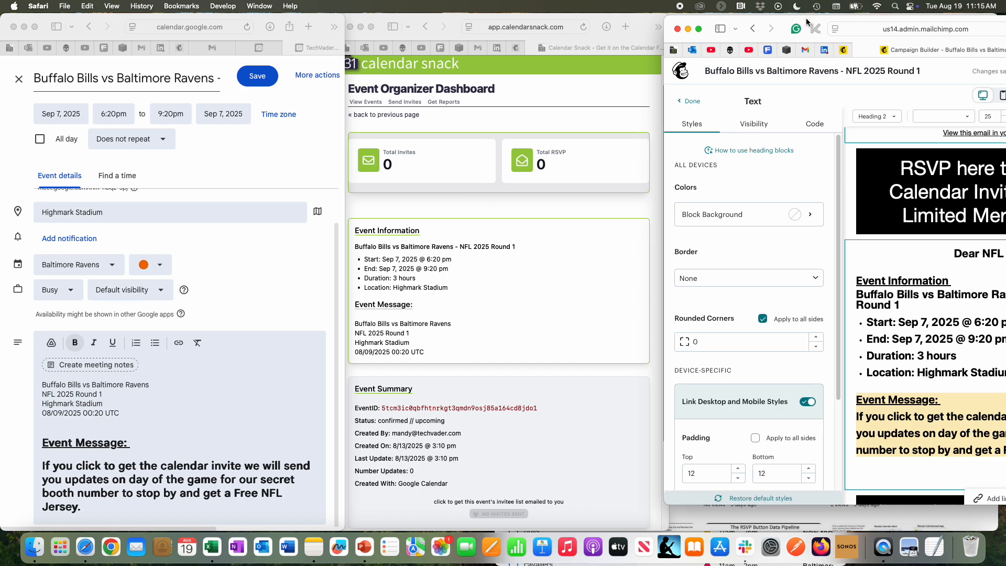
pyautogui.moveTo(808, 21); pyautogui.dragTo(723, 8)
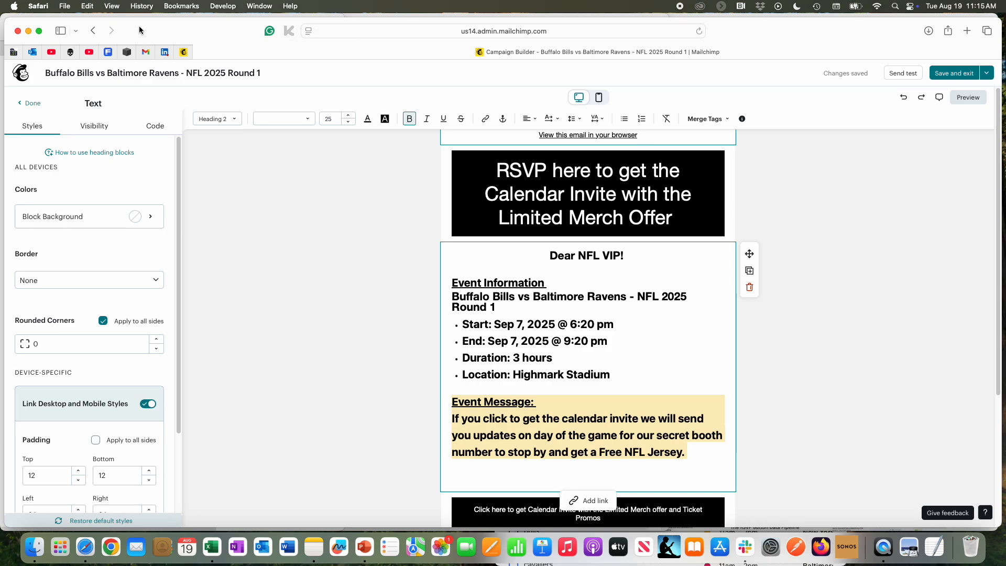
pyautogui.moveTo(139, 30); pyautogui.dragTo(706, 25)
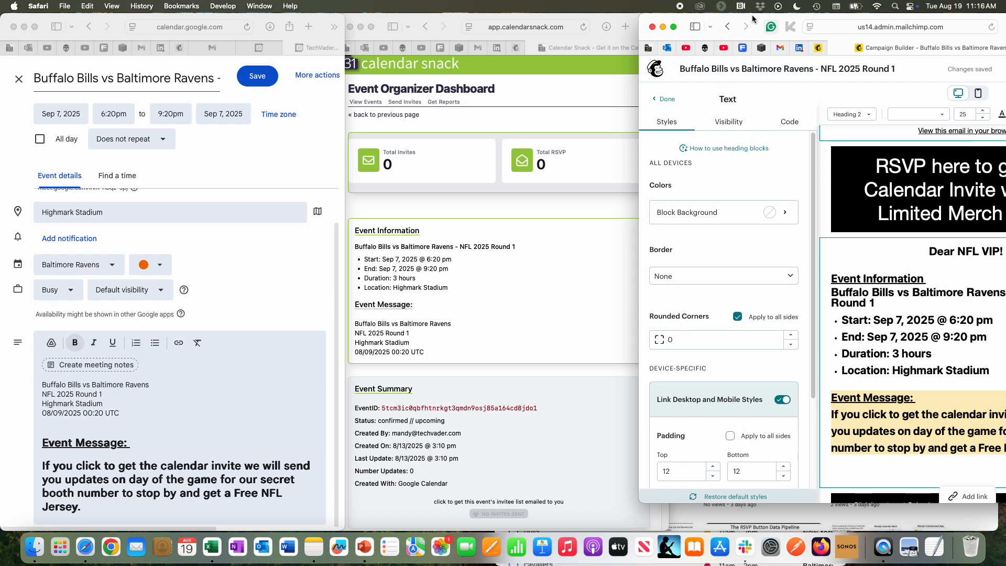
pyautogui.moveTo(752, 16); pyautogui.dragTo(711, 16)
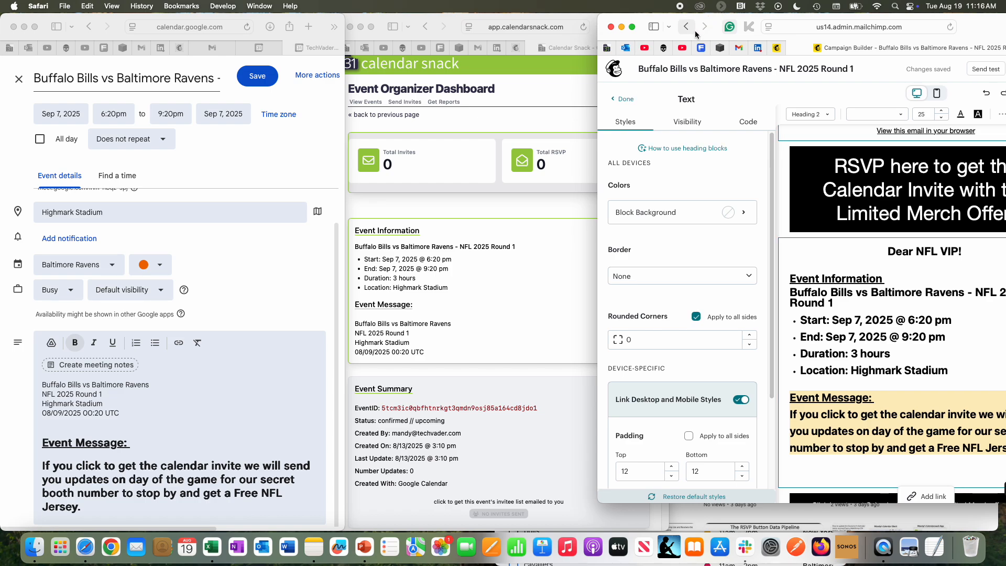
pyautogui.click(541, 240)
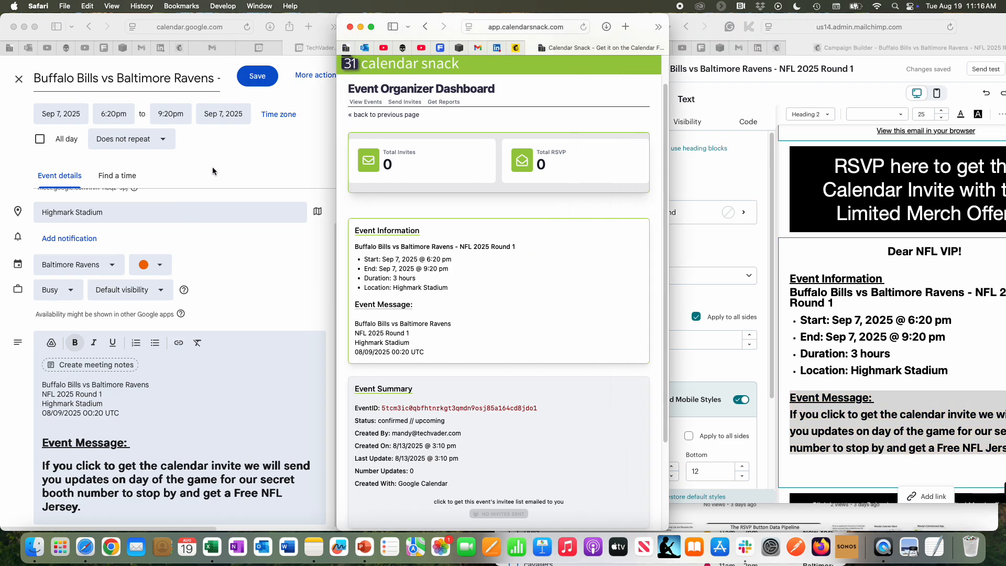
# Save the edited Buffalo Bills vs Baltimore Ravens event in Google Calendar
pyautogui.click(262, 85)
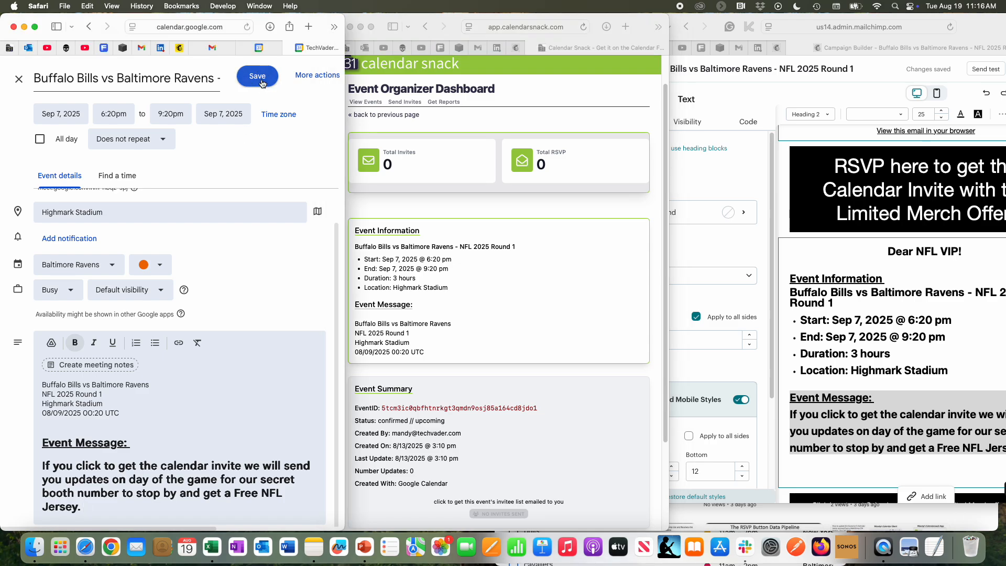
pyautogui.click(262, 84)
pyautogui.click(273, 348)
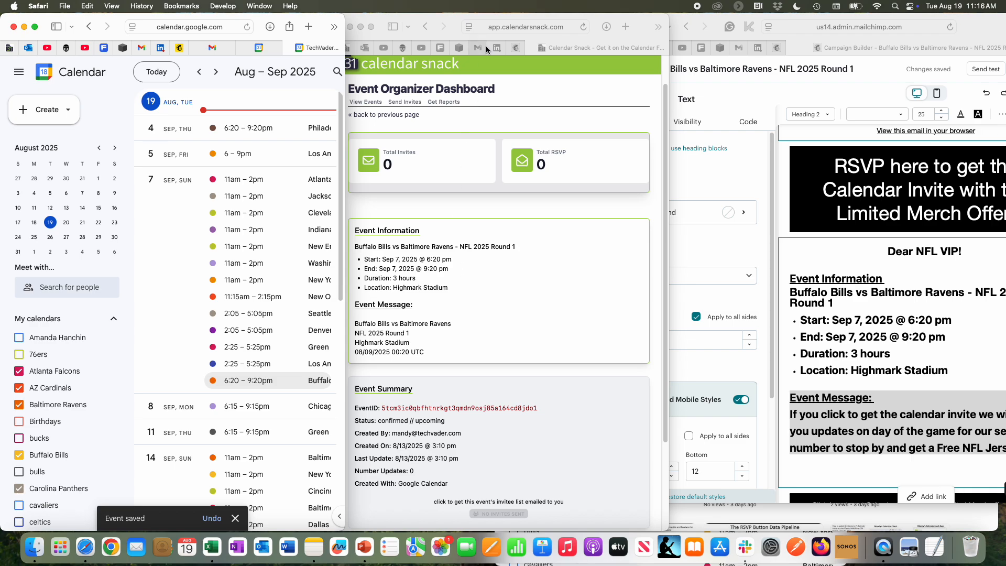
# Reload the event's page in the Calendar Snack dashboard and check its Event Message and Event Summary for the update
pyautogui.click(526, 27)
pyautogui.press('Return')
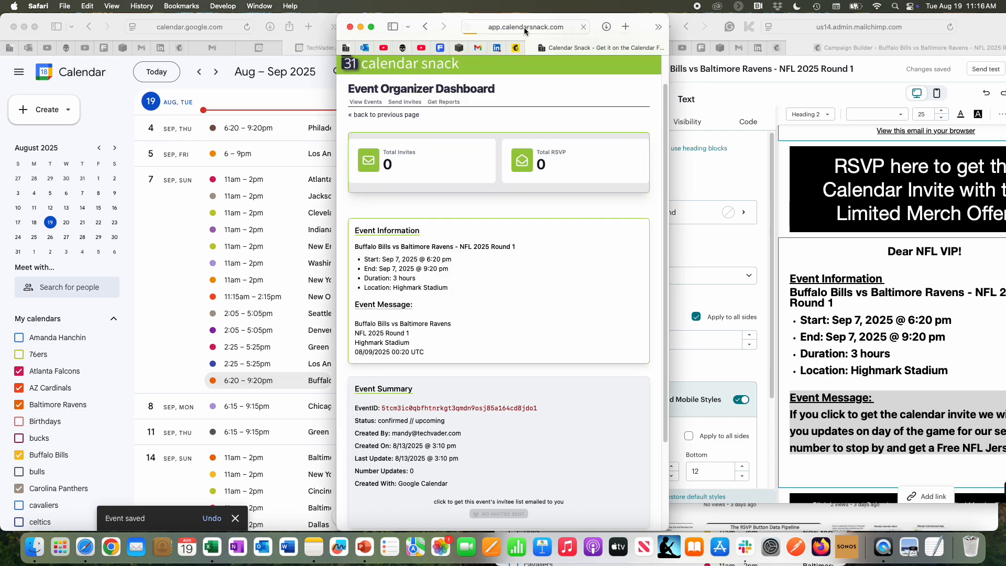
pyautogui.scroll(-4, 496, 250)
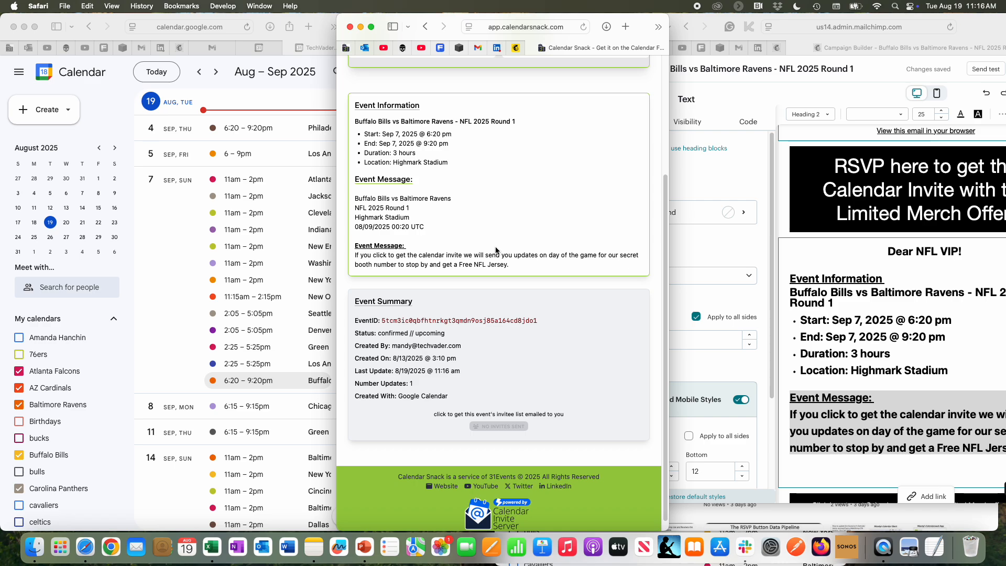
pyautogui.moveTo(511, 282); pyautogui.dragTo(349, 272)
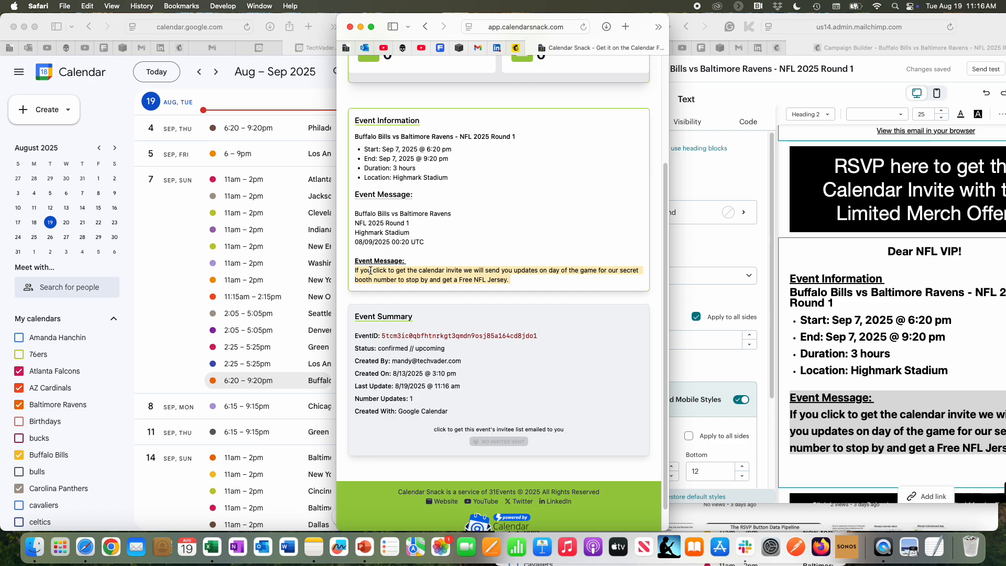
pyautogui.click(457, 241)
pyautogui.scroll(5, 457, 242)
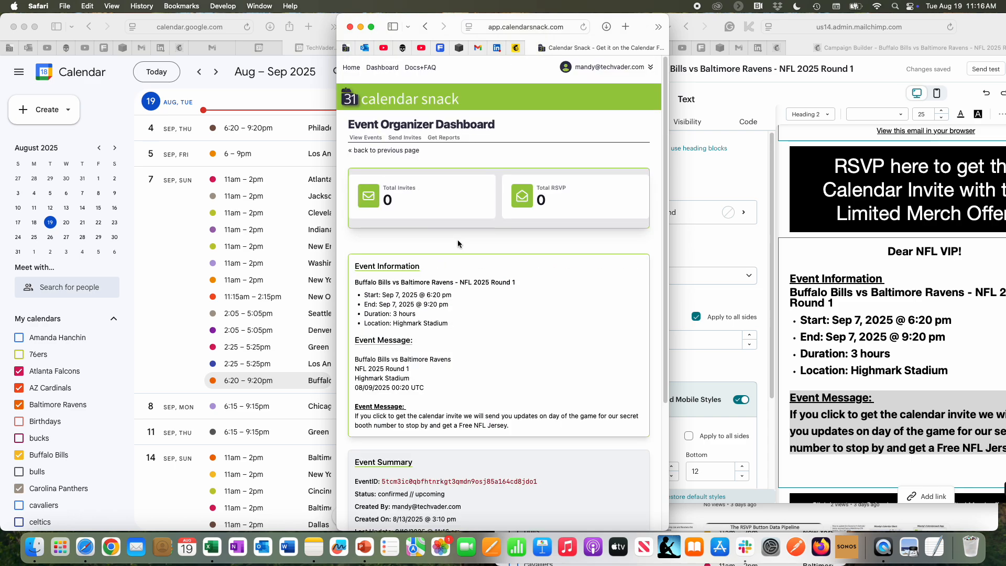
# Open the RSVP Button options for sending invites in the Event Organizer Dashboard and enlarge the page for reading
pyautogui.click(414, 138)
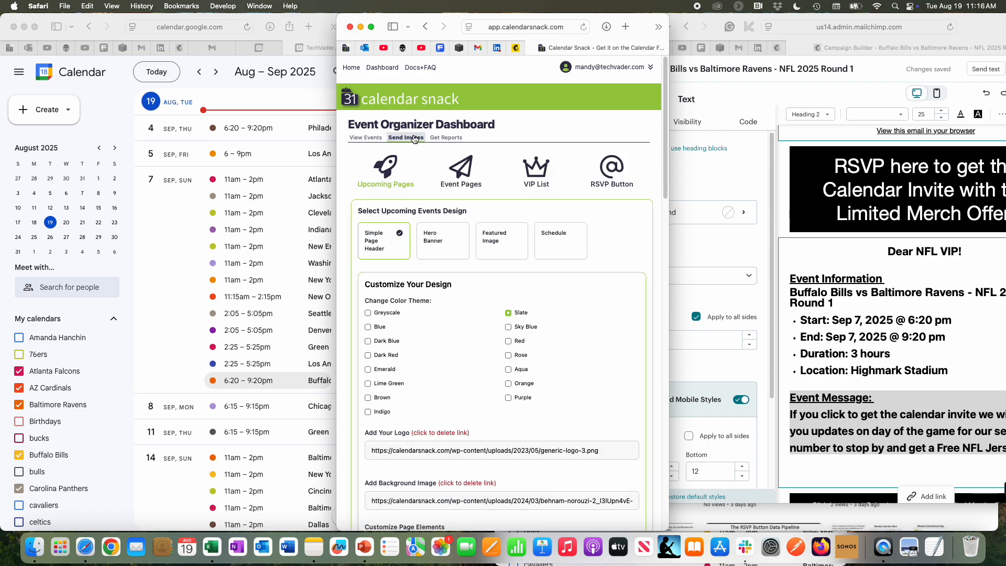
pyautogui.click(614, 171)
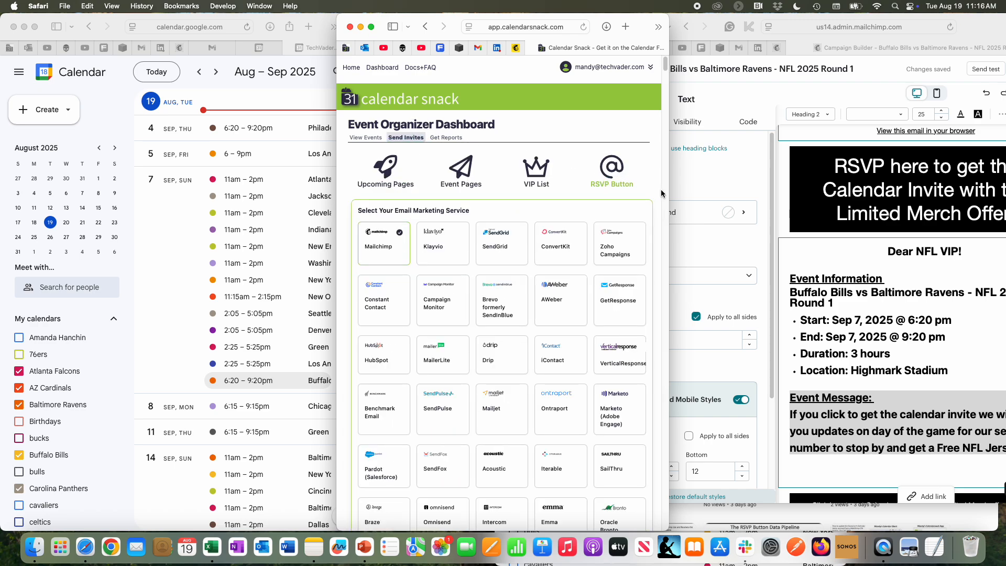
pyautogui.moveTo(670, 195); pyautogui.dragTo(741, 202)
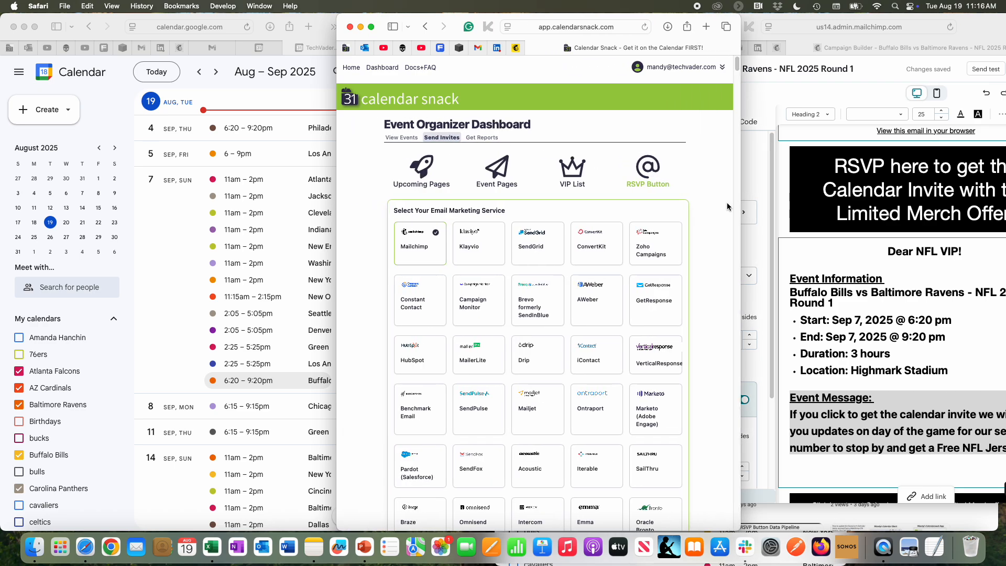
pyautogui.press('super+equal')
pyautogui.press('super+equal')
pyautogui.press('super+equal')
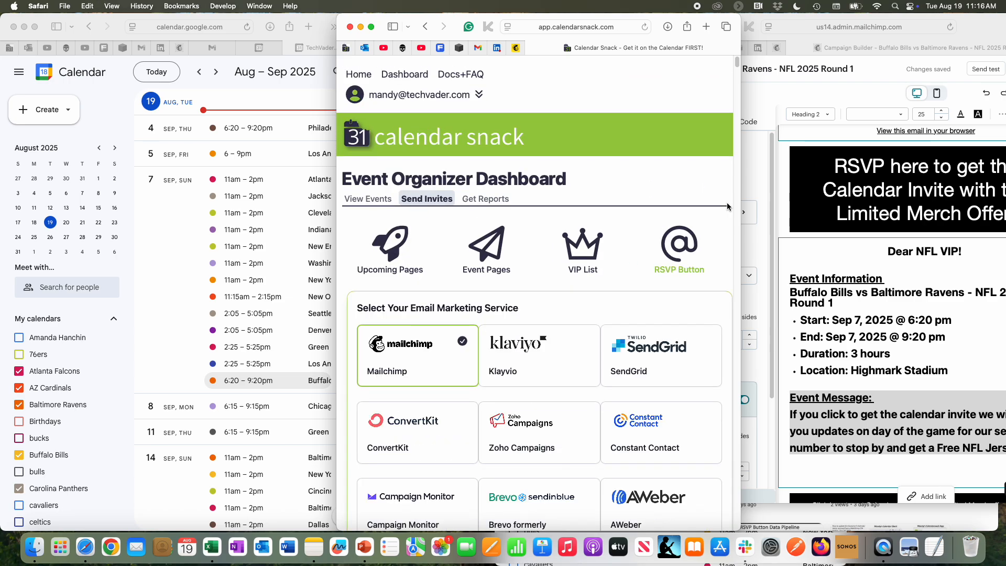
# Search the event titles under Copy Your RSVP Button / CTA Link for "buff"
pyautogui.scroll(-15, 571, 298)
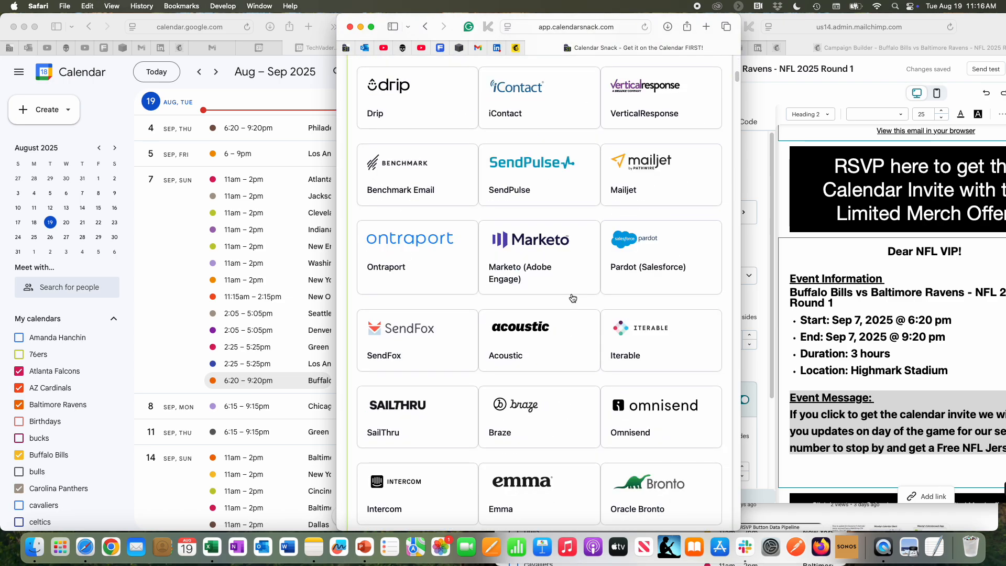
pyautogui.scroll(-5, 571, 294)
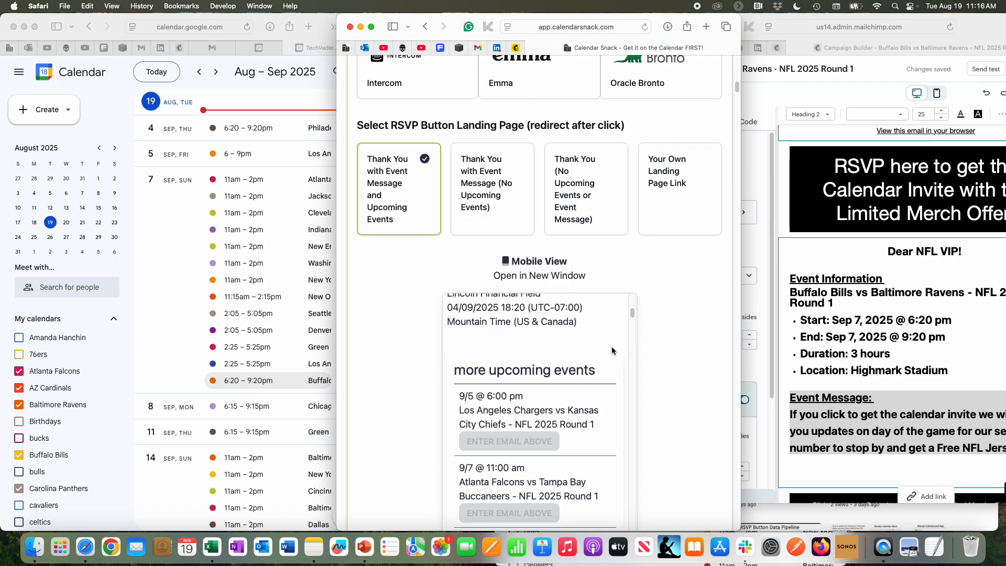
pyautogui.scroll(-1, 612, 347)
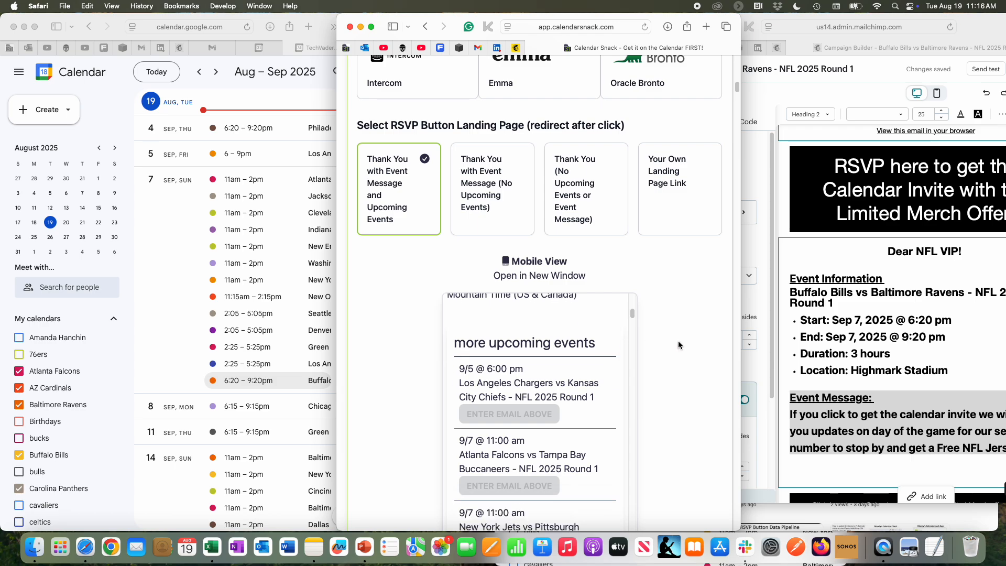
pyautogui.moveTo(740, 325); pyautogui.dragTo(837, 321)
pyautogui.click(500, 409)
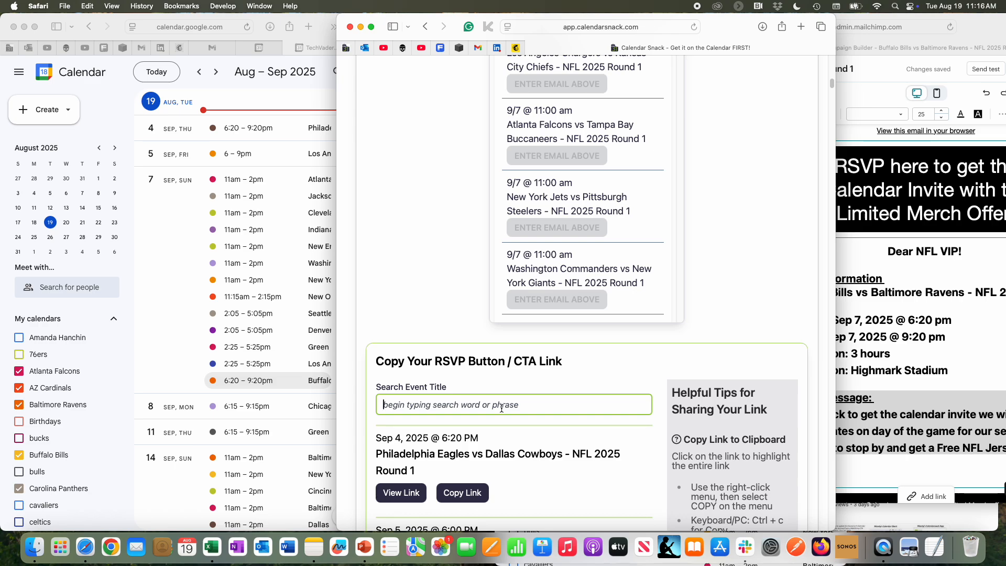
pyautogui.write('buff')
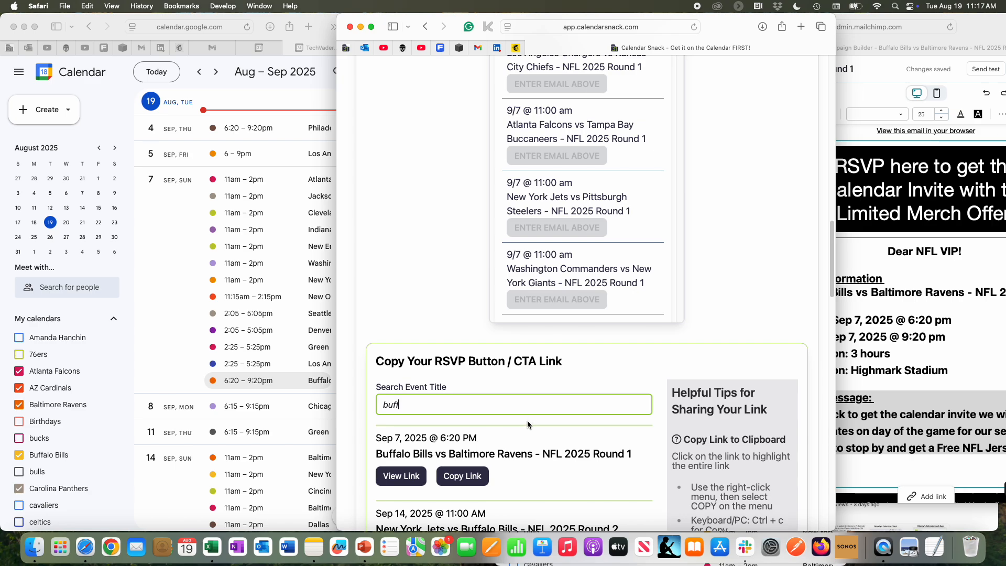
pyautogui.scroll(-2, 527, 414)
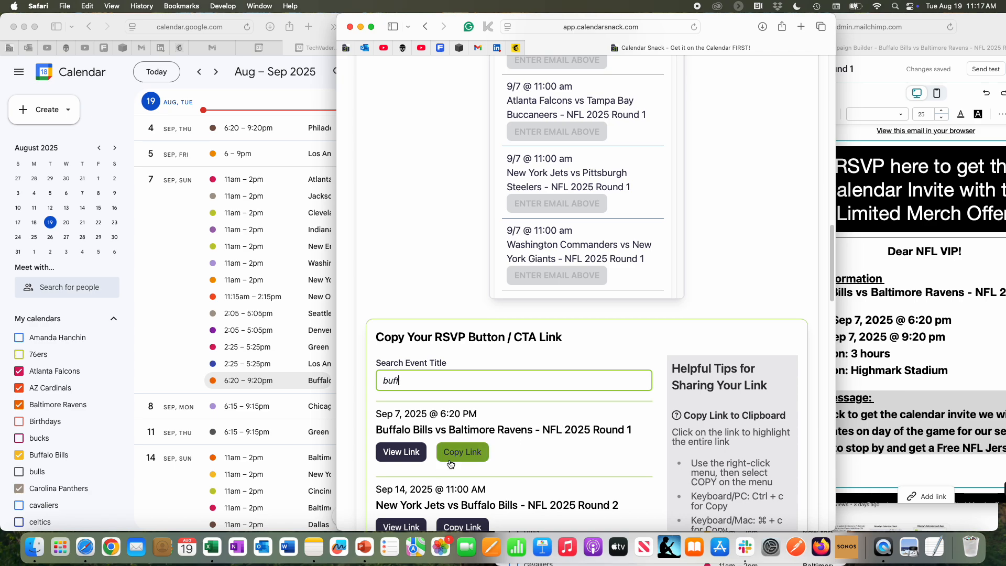
# Display the RSVP link of the Buffalo Bills vs Baltimore Ravens - NFL 2025 Round 1 event and copy it to the clipboard
pyautogui.click(422, 462)
pyautogui.scroll(-2, 423, 465)
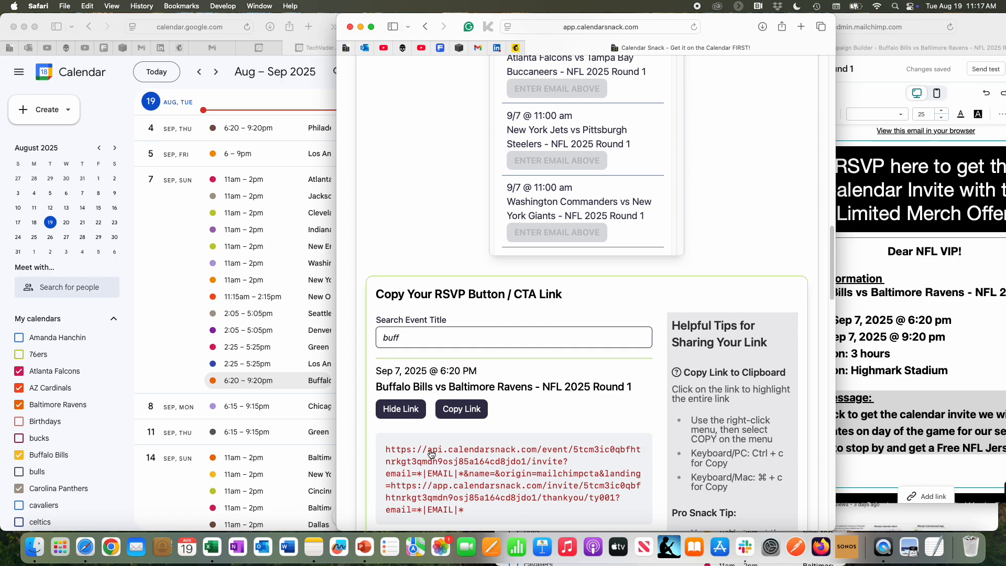
pyautogui.click(450, 408)
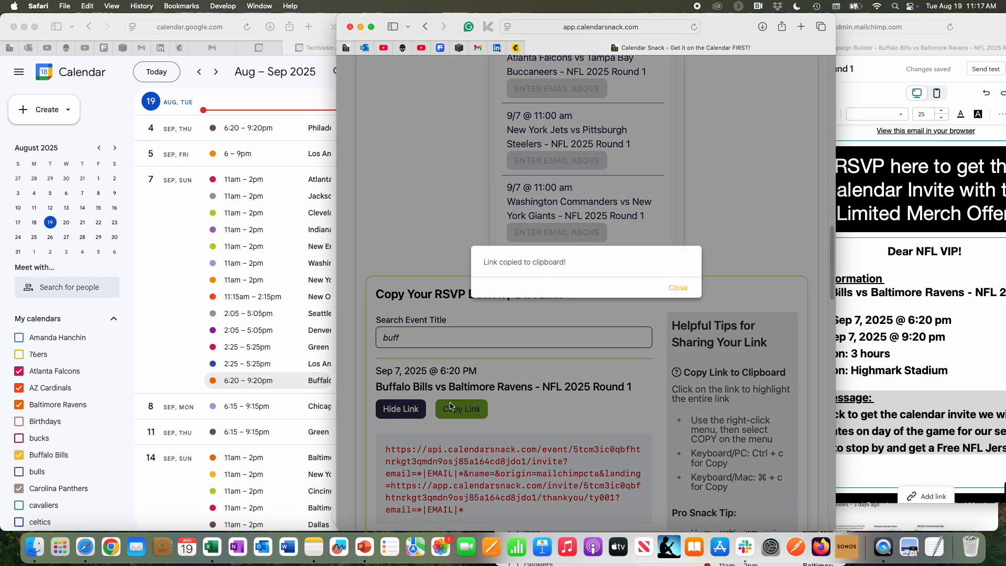
pyautogui.click(679, 287)
# In the Mailchimp email, replace the web link of the "RSVP here to get the Calendar Invite" button with the copied RSVP link
pyautogui.click(867, 248)
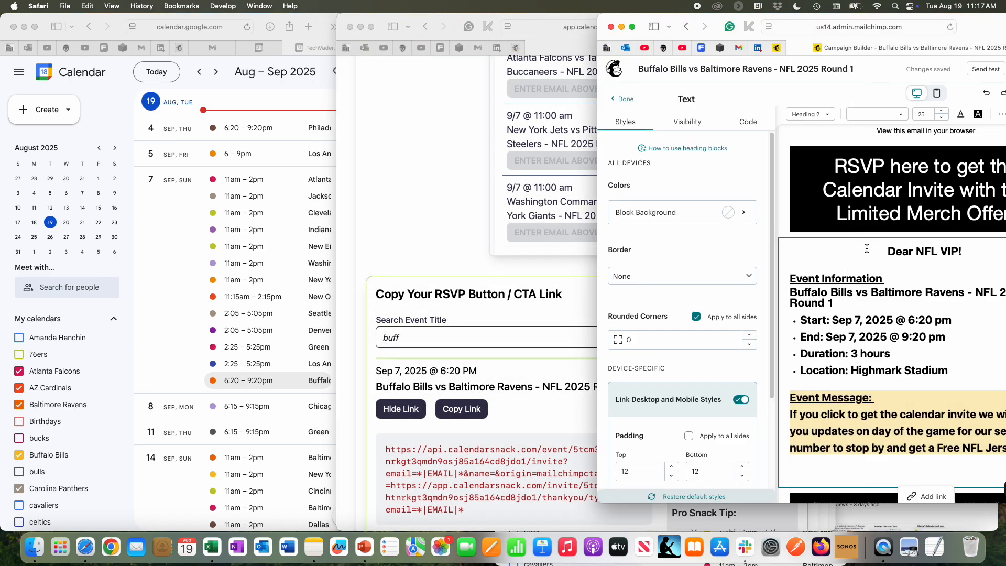
pyautogui.moveTo(747, 20); pyautogui.dragTo(326, 4)
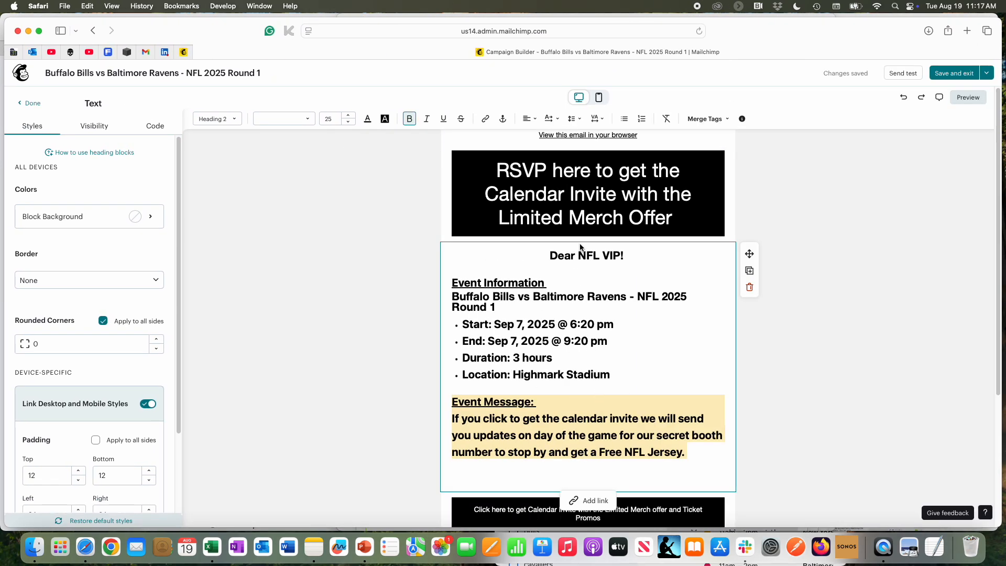
pyautogui.click(569, 217)
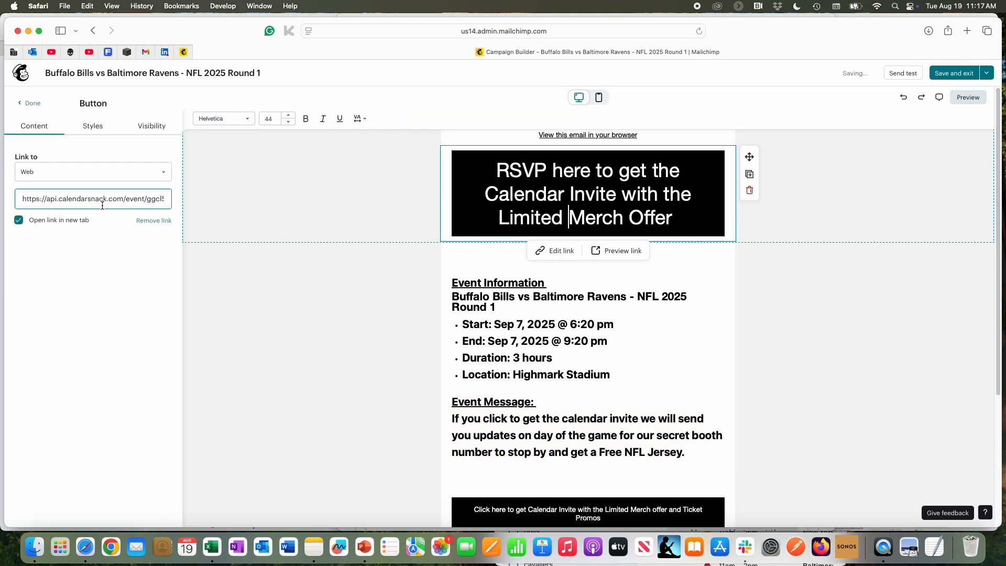
pyautogui.click(102, 205)
pyautogui.doubleClick(101, 199)
pyautogui.press('super+a')
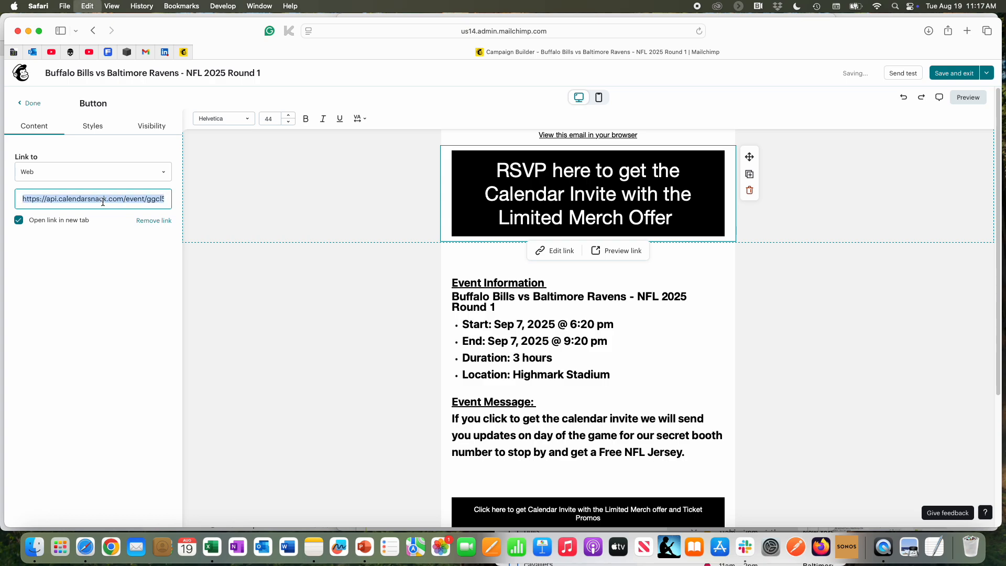
pyautogui.press('super+v')
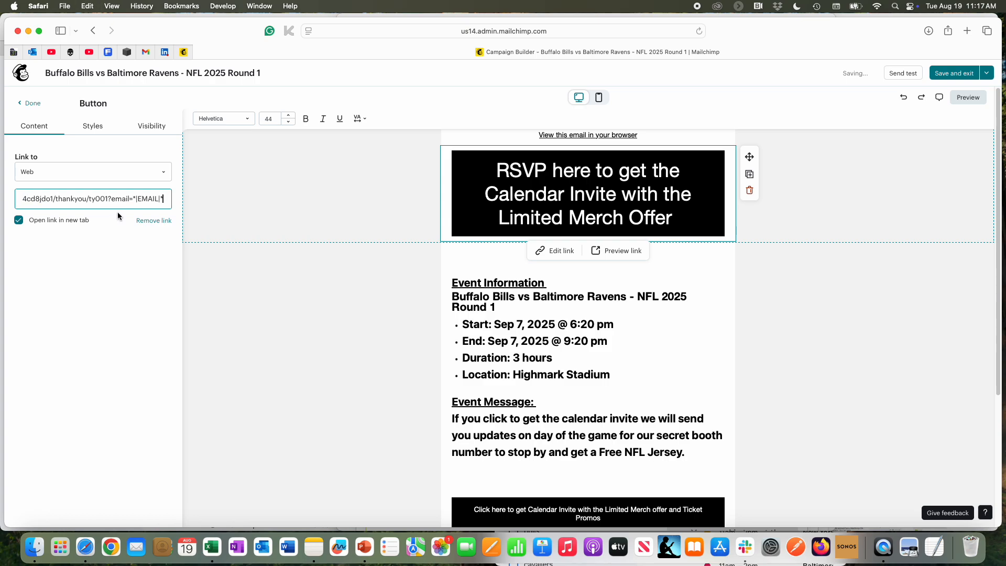
# Replace the web link of the "Click here to get Calendar Invite with the Limited Merch offer and Ticket Promos" button with the copied RSVP link
pyautogui.click(475, 515)
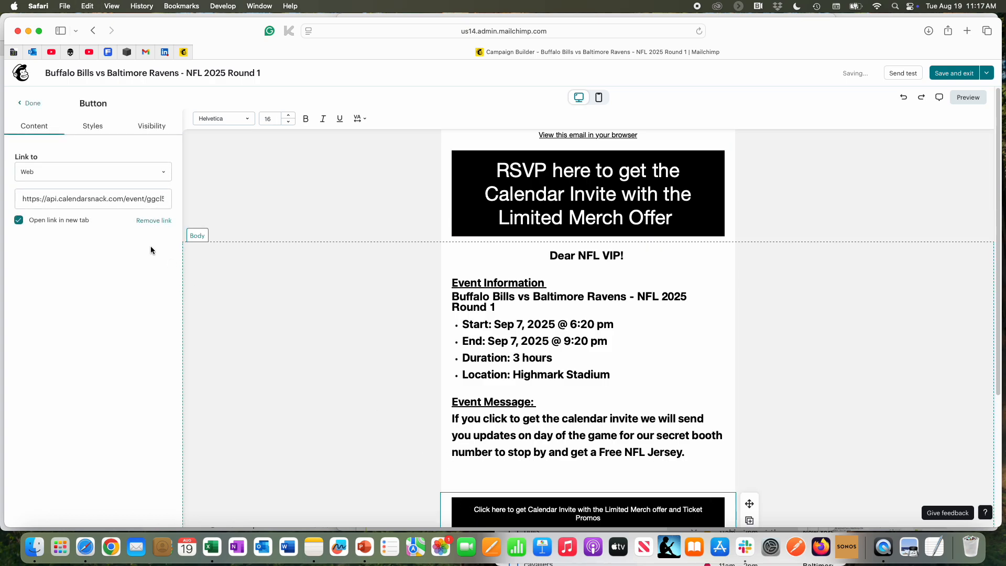
pyautogui.click(97, 203)
pyautogui.doubleClick(98, 202)
pyautogui.press('super+a')
pyautogui.press('super+v')
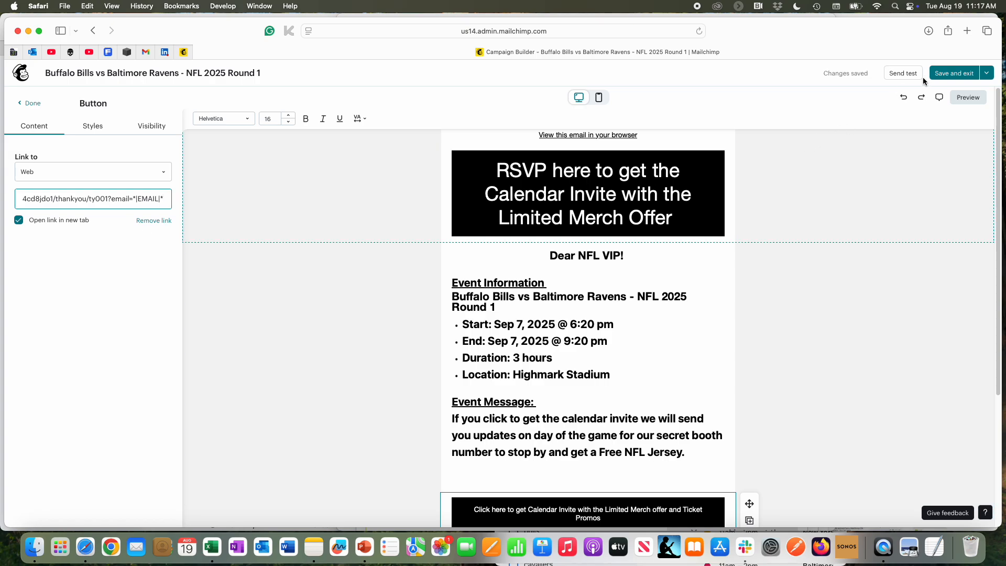
# Save and exit the email design, then send the Buffalo Bills vs Baltimore Ravens campaign to its subscribed audience immediately
pyautogui.click(943, 73)
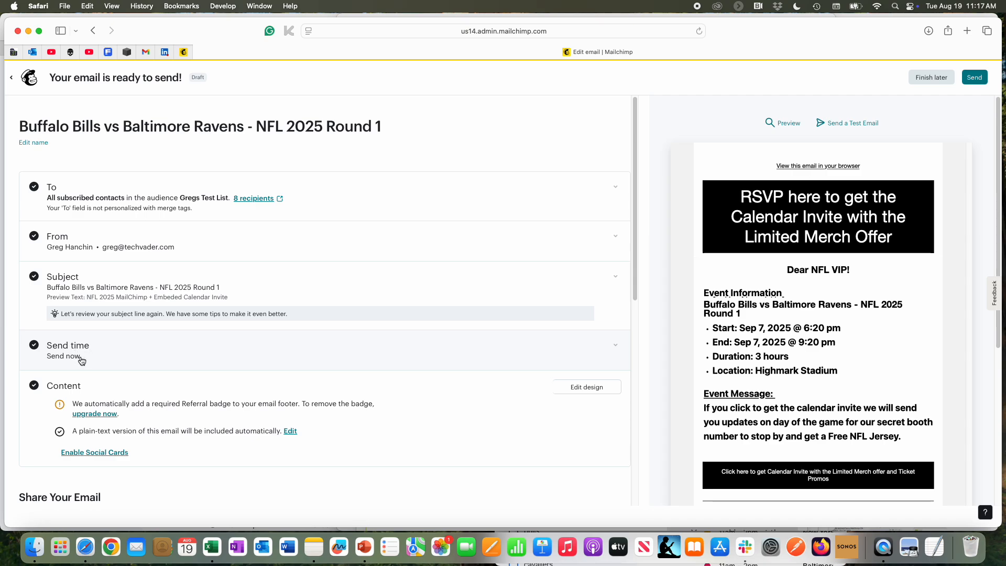
pyautogui.click(965, 76)
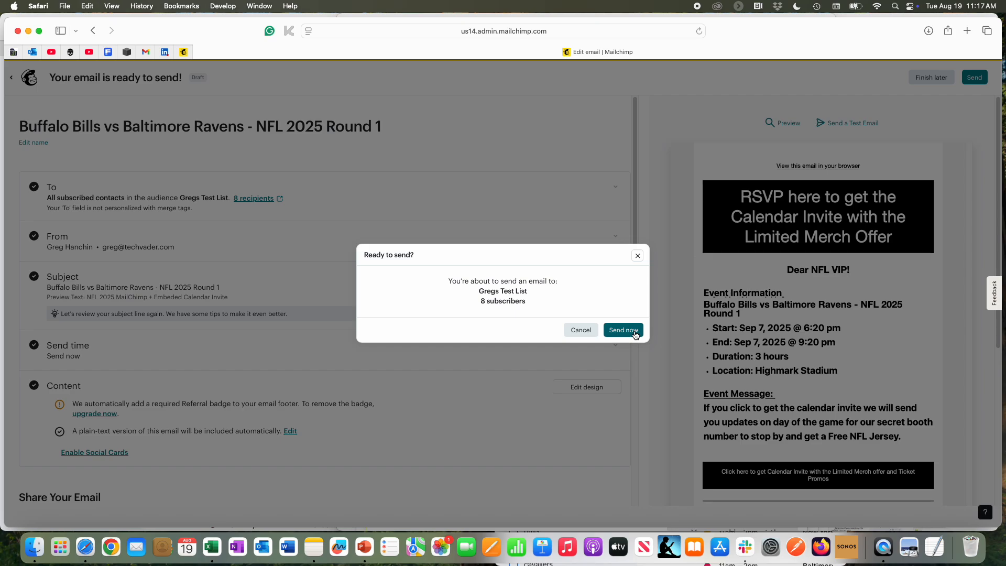
pyautogui.click(634, 332)
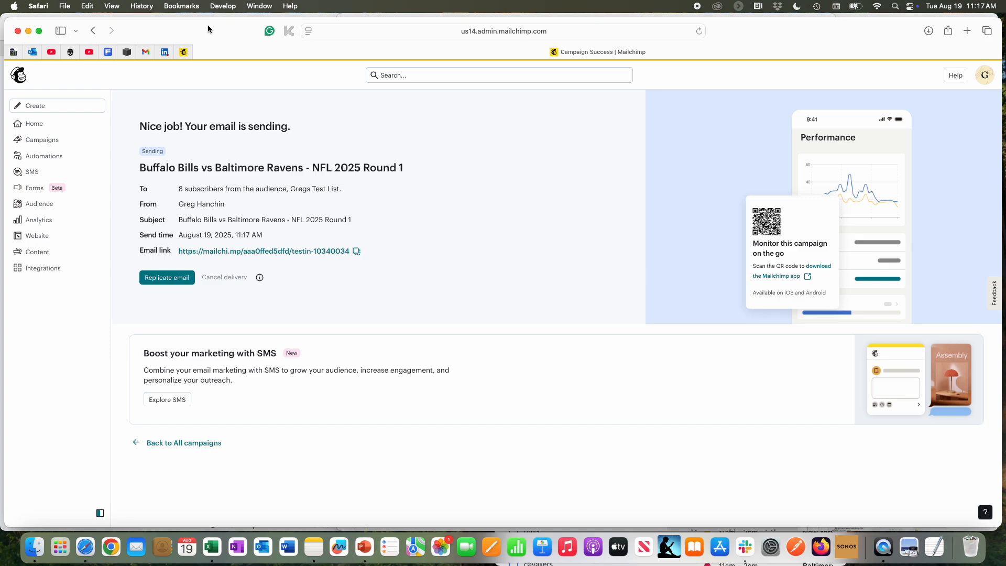
# Move the Mailchimp window aside and open mail.google.com in a new browser window
pyautogui.moveTo(208, 25); pyautogui.dragTo(543, 28)
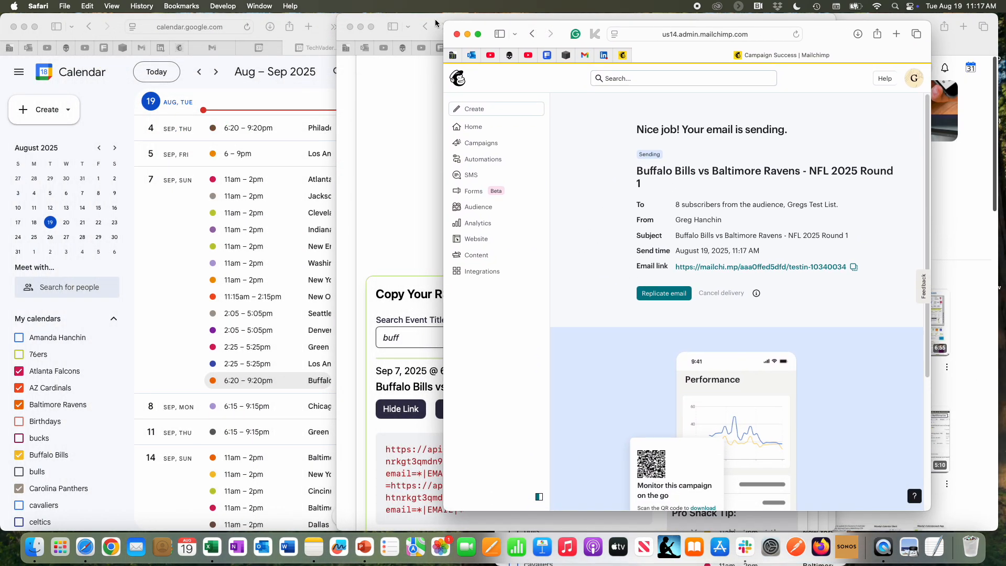
pyautogui.click(318, 19)
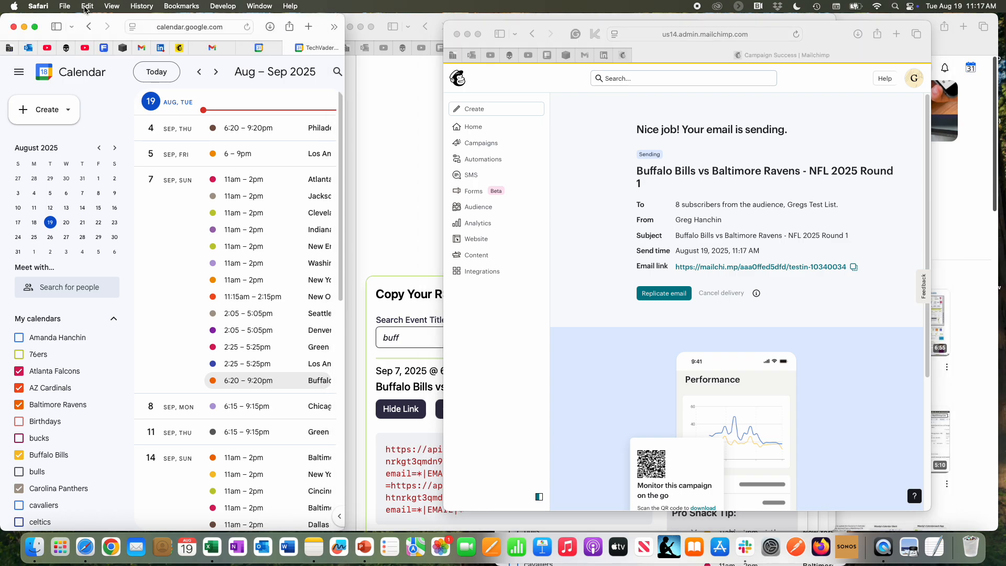
pyautogui.click(64, 7)
pyautogui.click(72, 20)
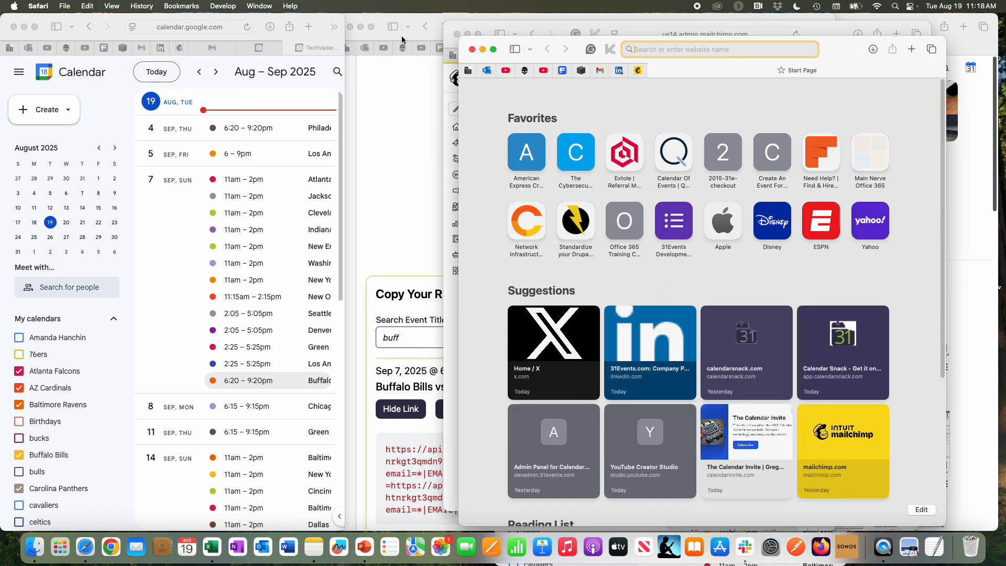
pyautogui.write('mail.google.com')
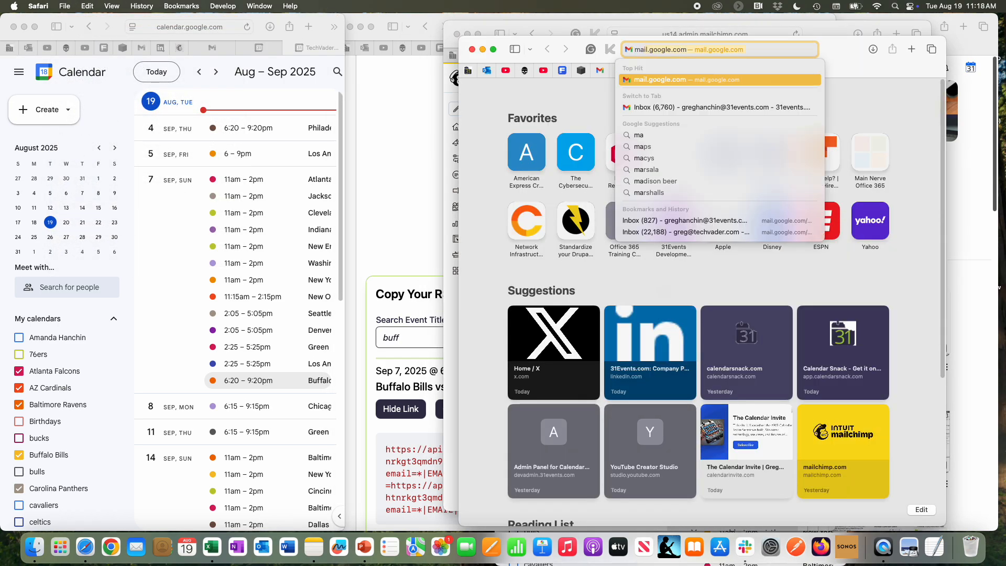
pyautogui.press('Return')
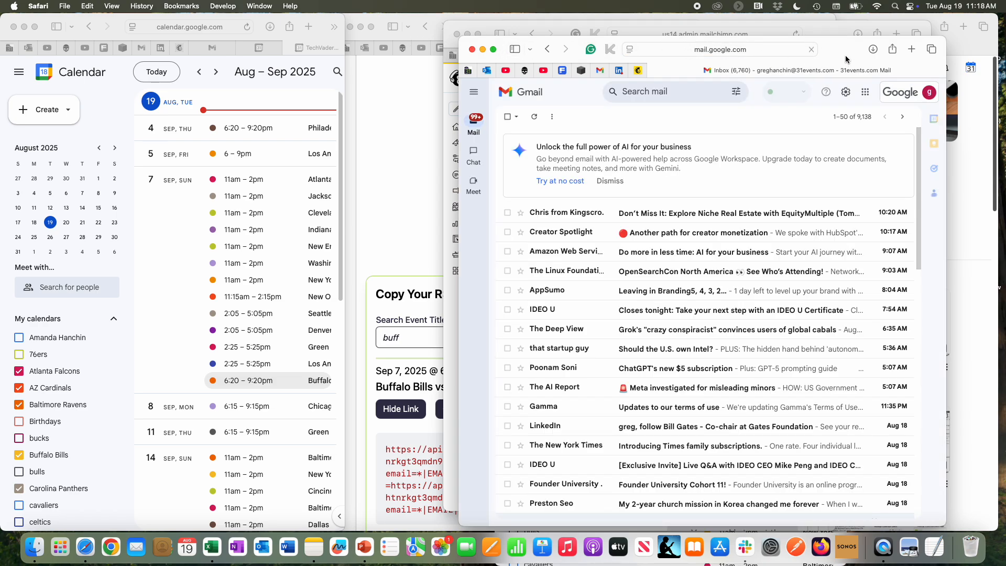
# Switch Gmail to the fifth of the other listed accounts, widen its window and reload the inbox
pyautogui.moveTo(834, 51); pyautogui.dragTo(808, 49)
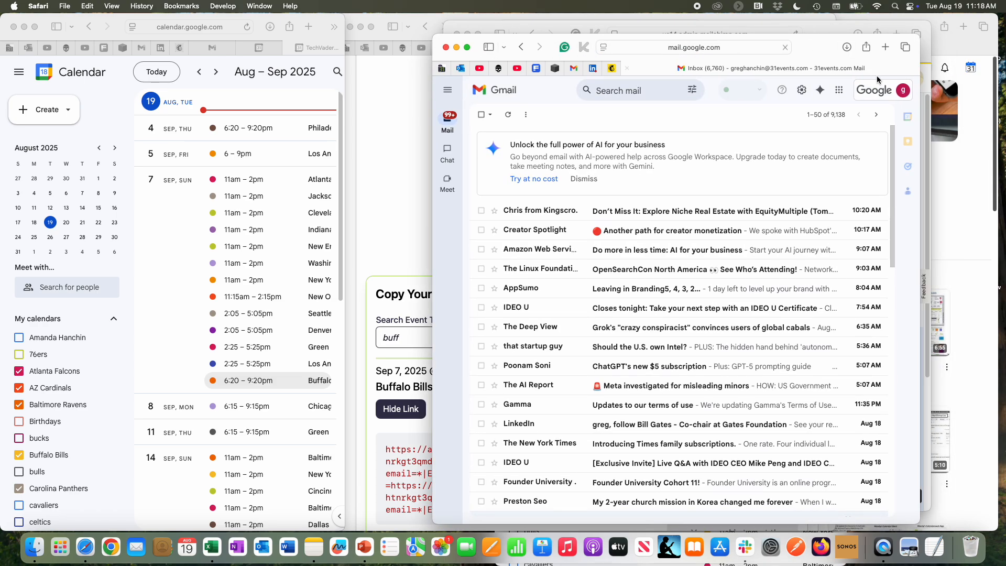
pyautogui.click(875, 92)
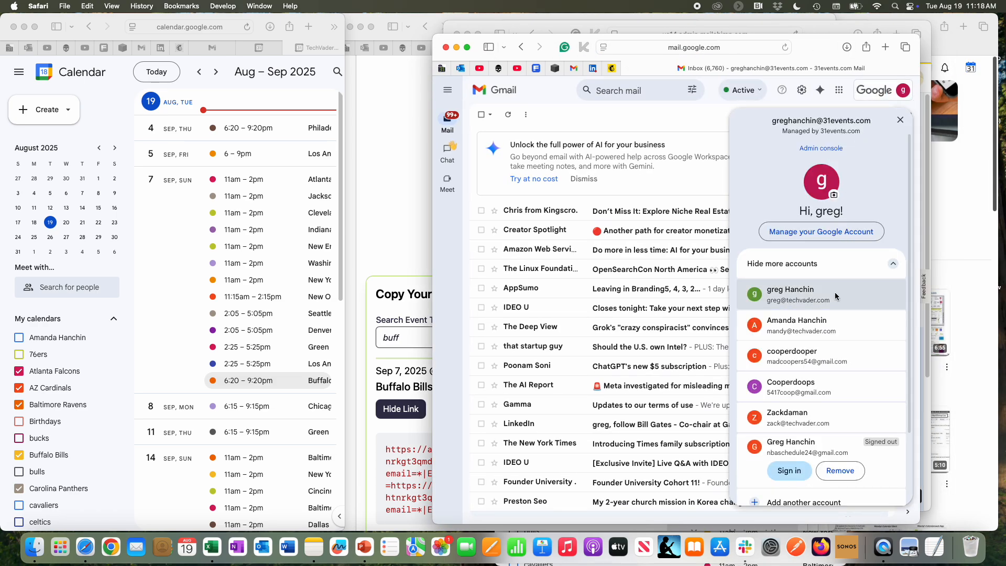
pyautogui.click(812, 418)
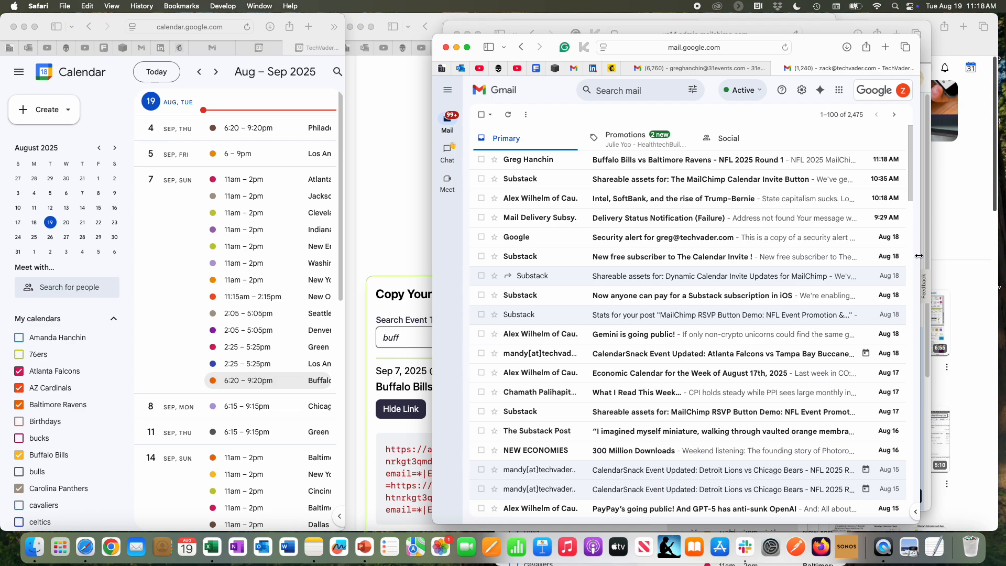
pyautogui.moveTo(923, 277); pyautogui.dragTo(959, 277)
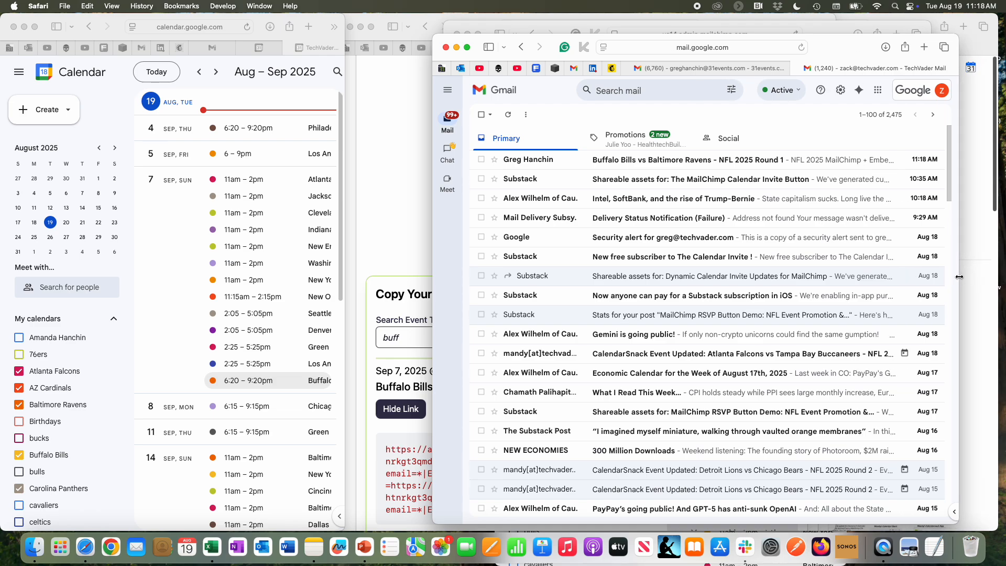
pyautogui.click(772, 49)
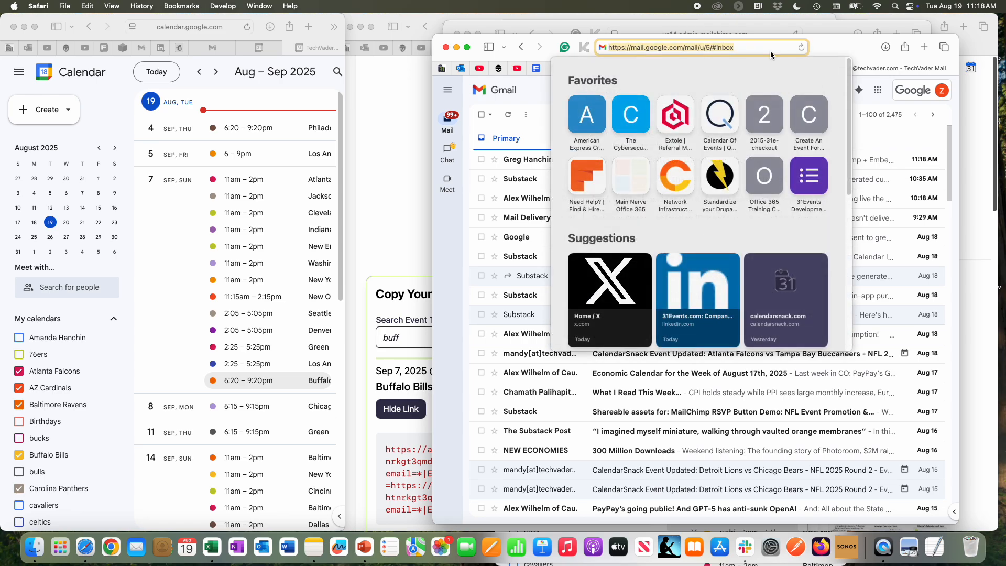
pyautogui.press('Return')
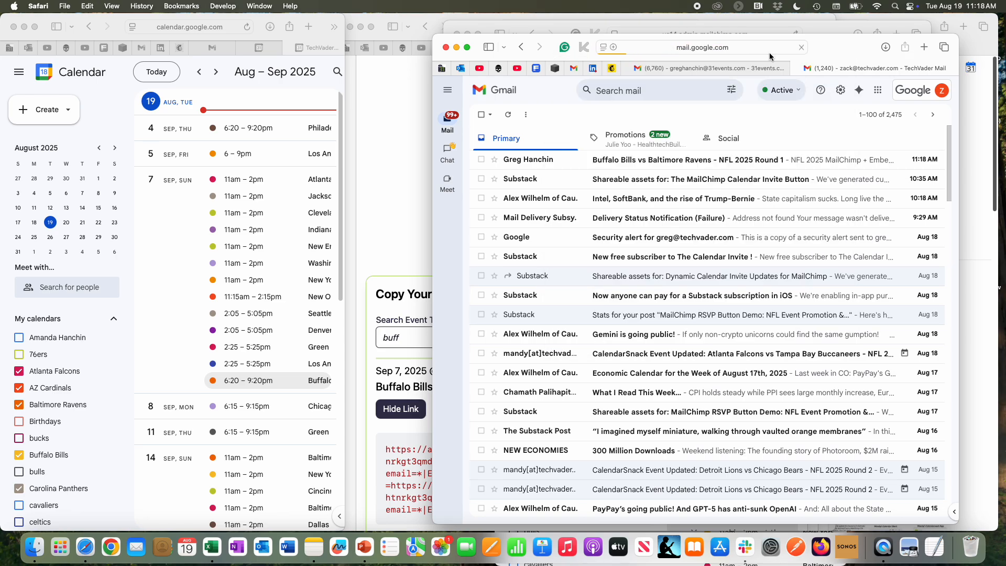